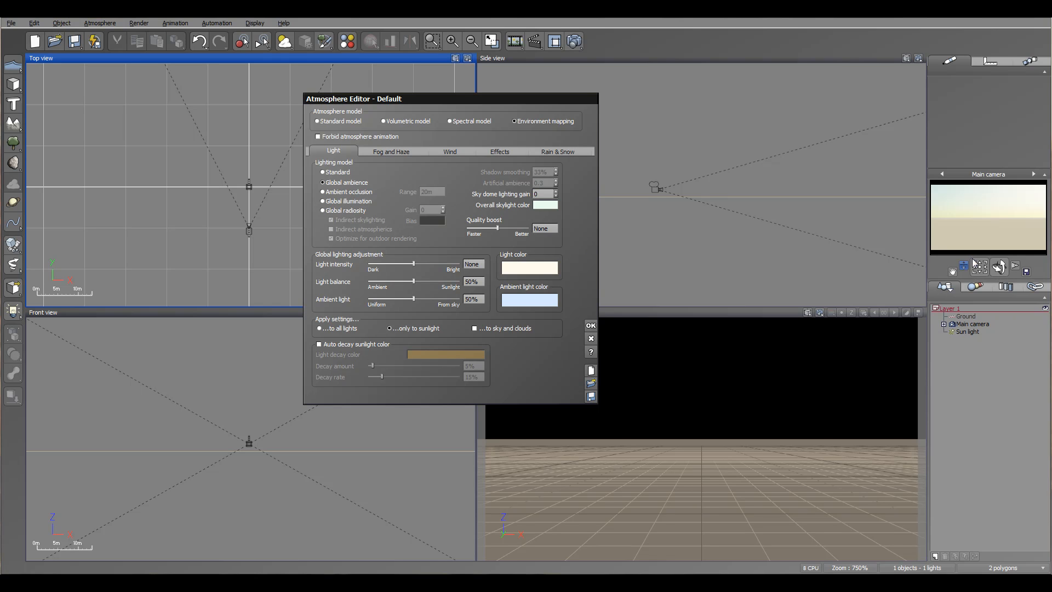
# - Select the sun light and nudge it slightly in the side view
pyautogui.click(979, 334)
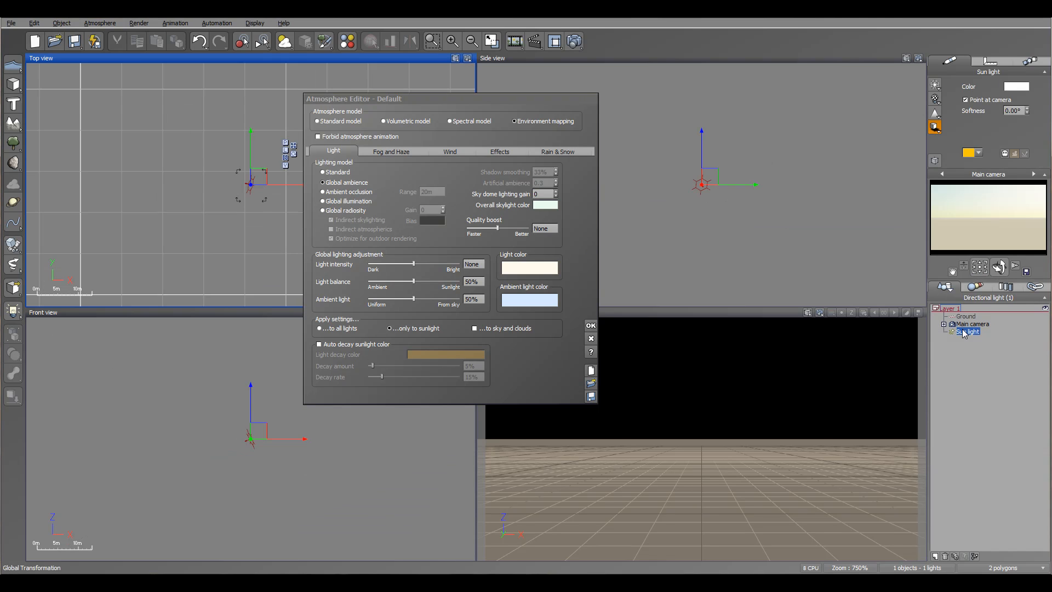
pyautogui.moveTo(708, 172)
pyautogui.mouseDown()
pyautogui.moveTo(734, 207)
pyautogui.moveTo(723, 178)
pyautogui.mouseUp()
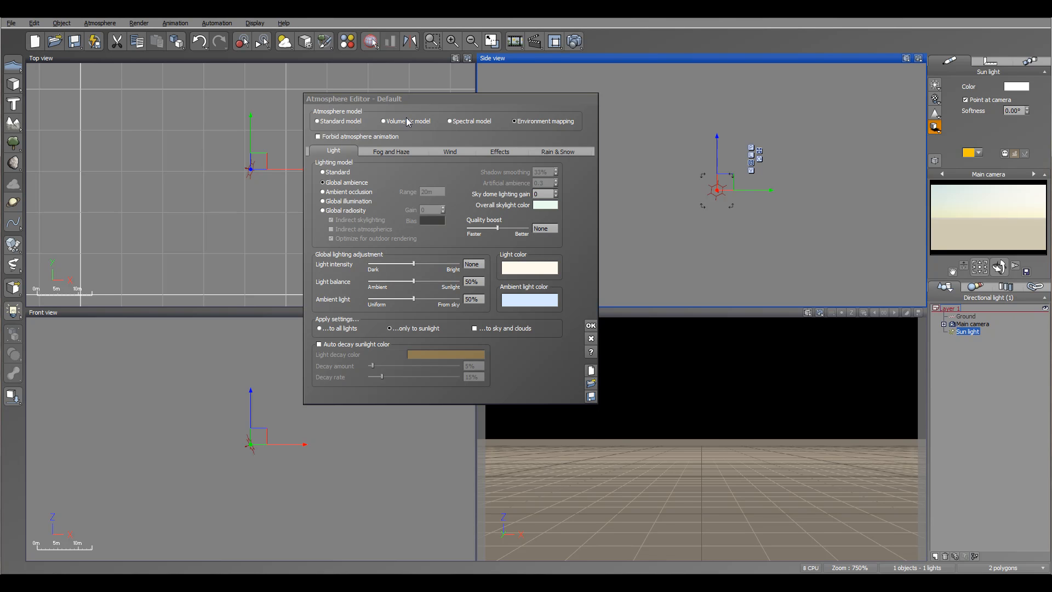
# - Load the City HDRI as the atmosphere's environment map and accept the automatic image-based lighting setup
pyautogui.click(392, 151)
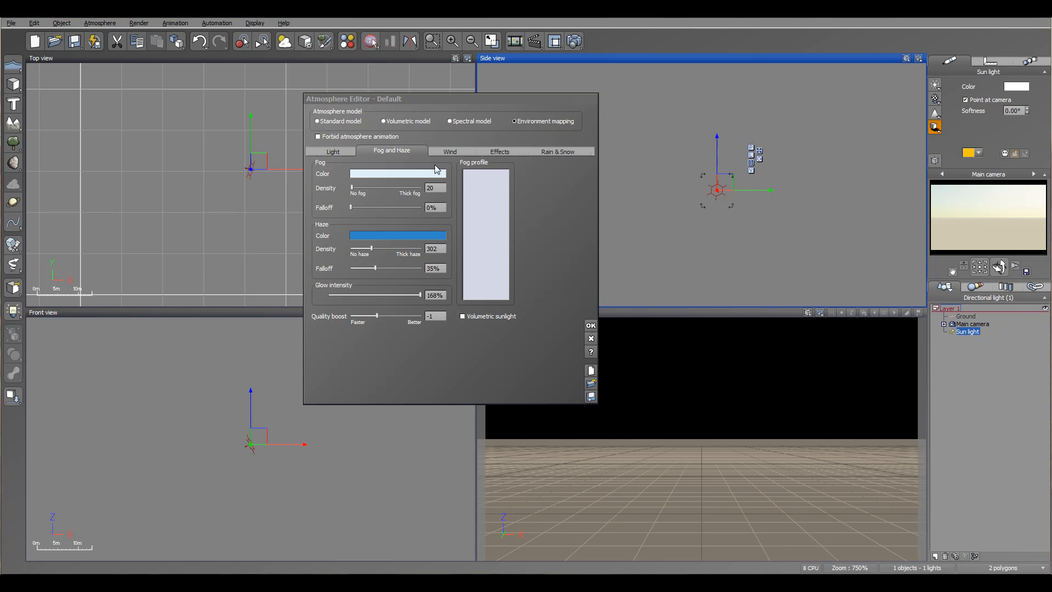
pyautogui.click(448, 154)
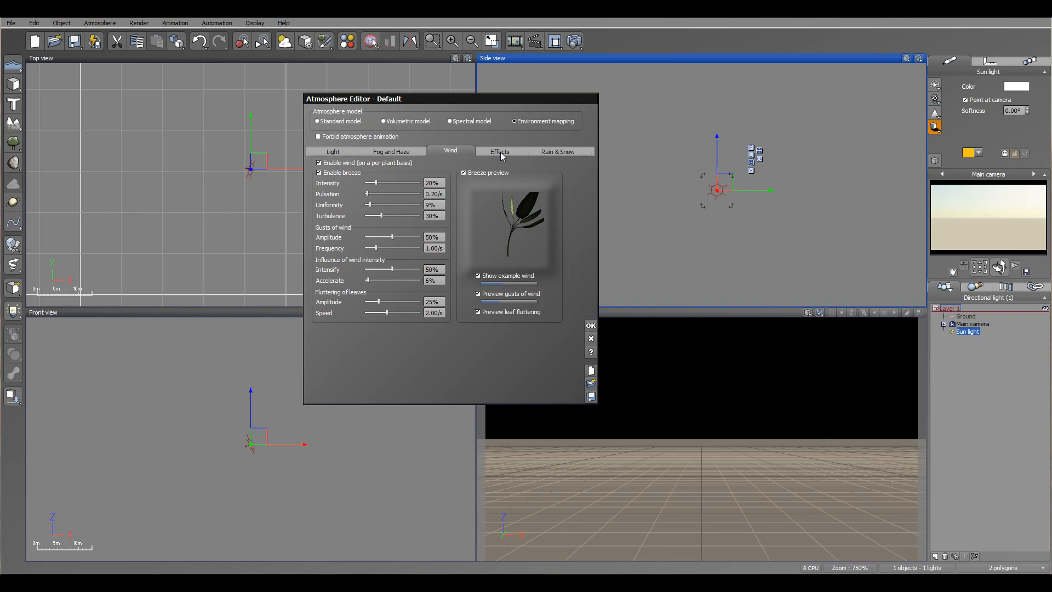
pyautogui.click(501, 154)
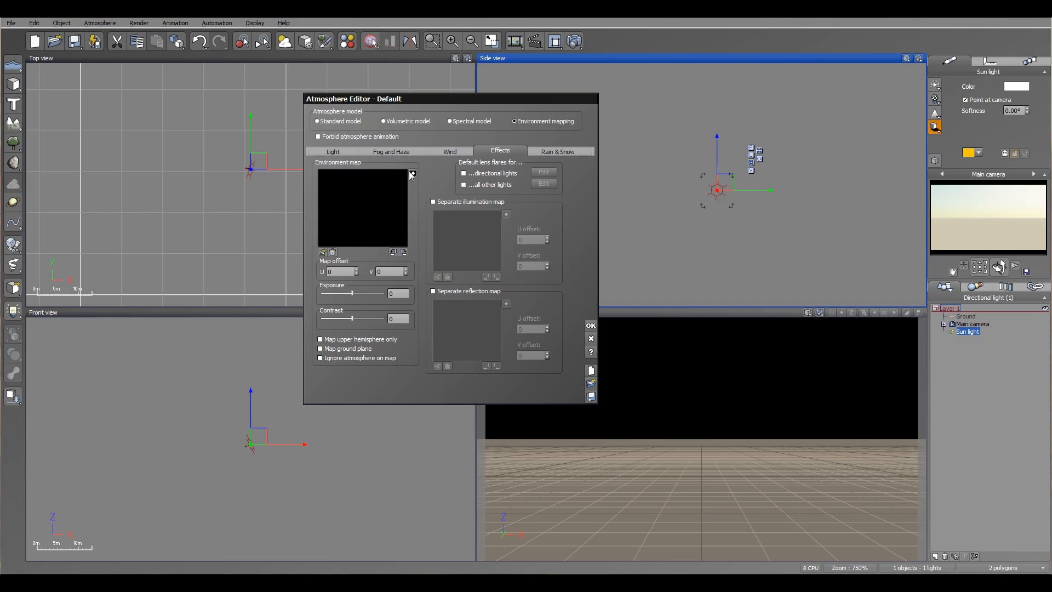
pyautogui.click(323, 251)
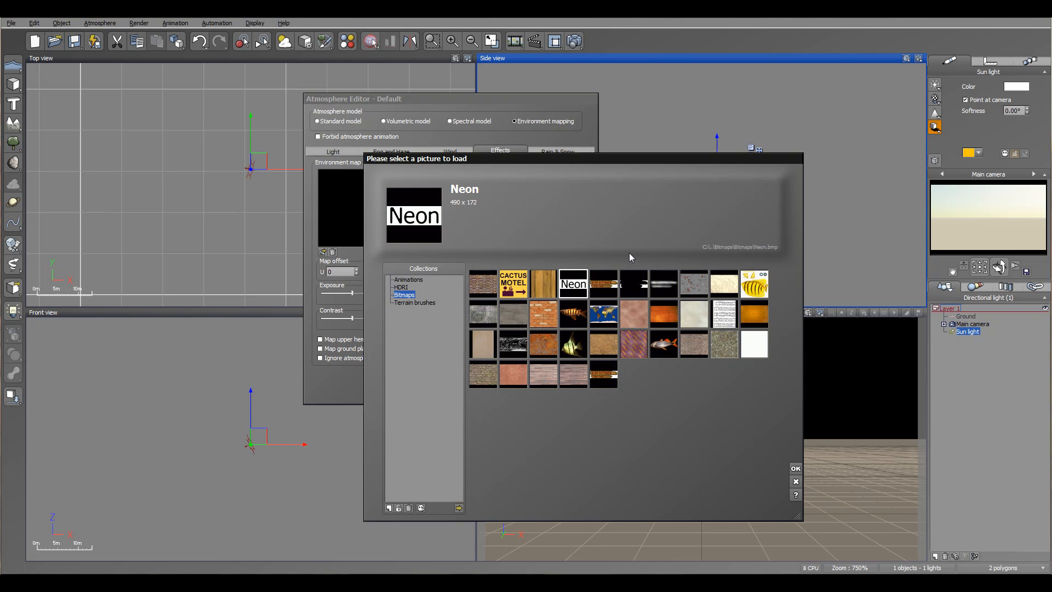
pyautogui.click(401, 287)
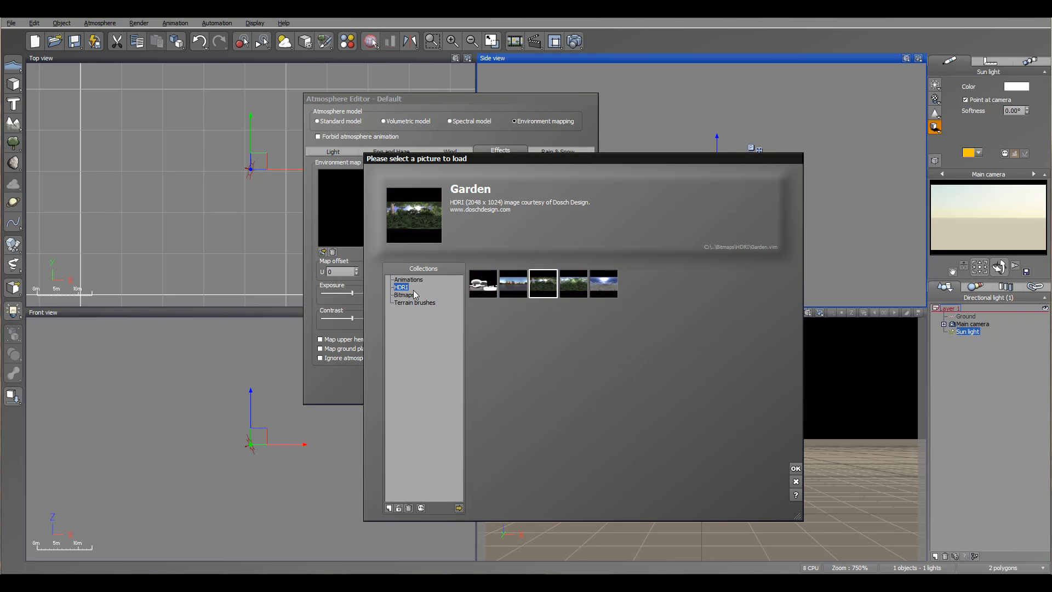
pyautogui.click(513, 283)
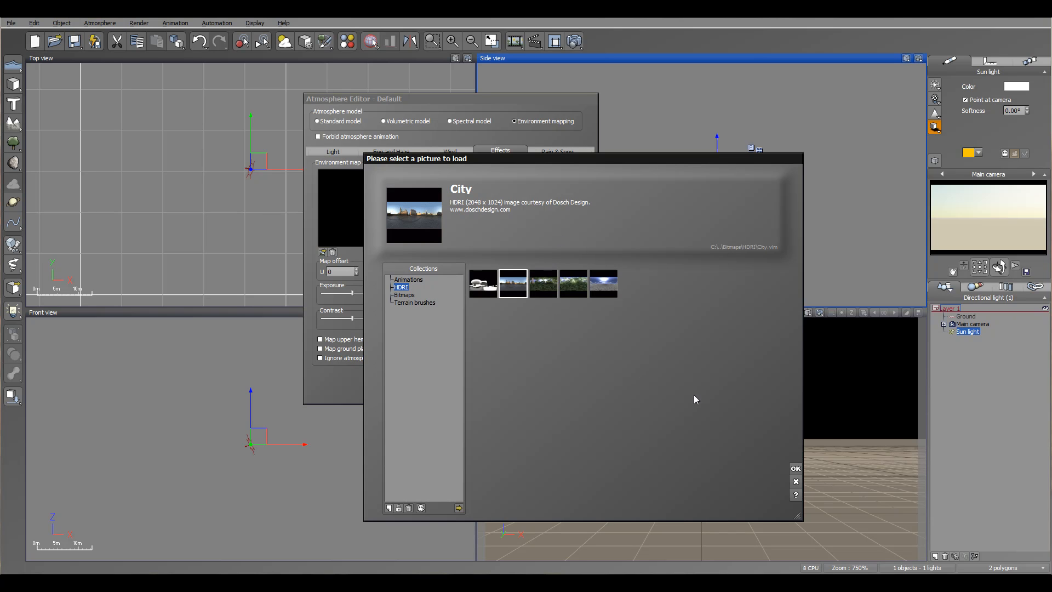
pyautogui.click(795, 468)
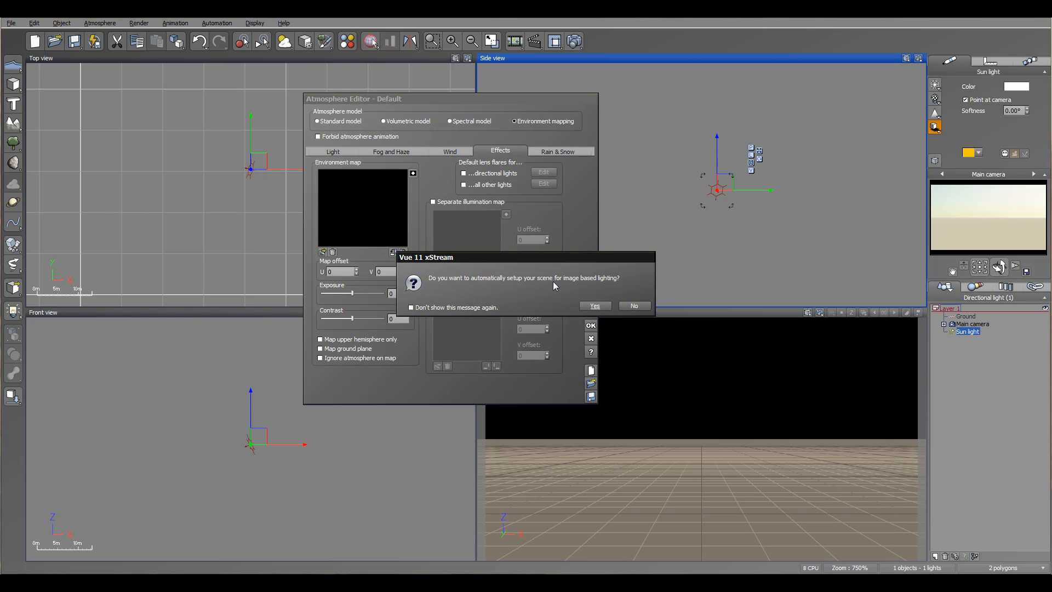
pyautogui.click(596, 306)
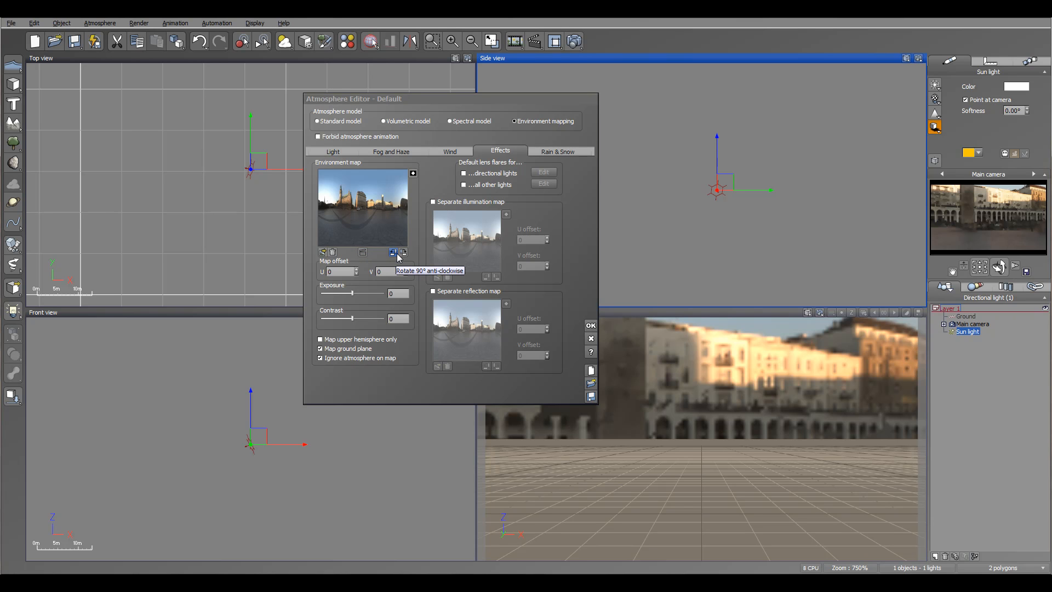
pyautogui.click(414, 174)
pyautogui.click(413, 174)
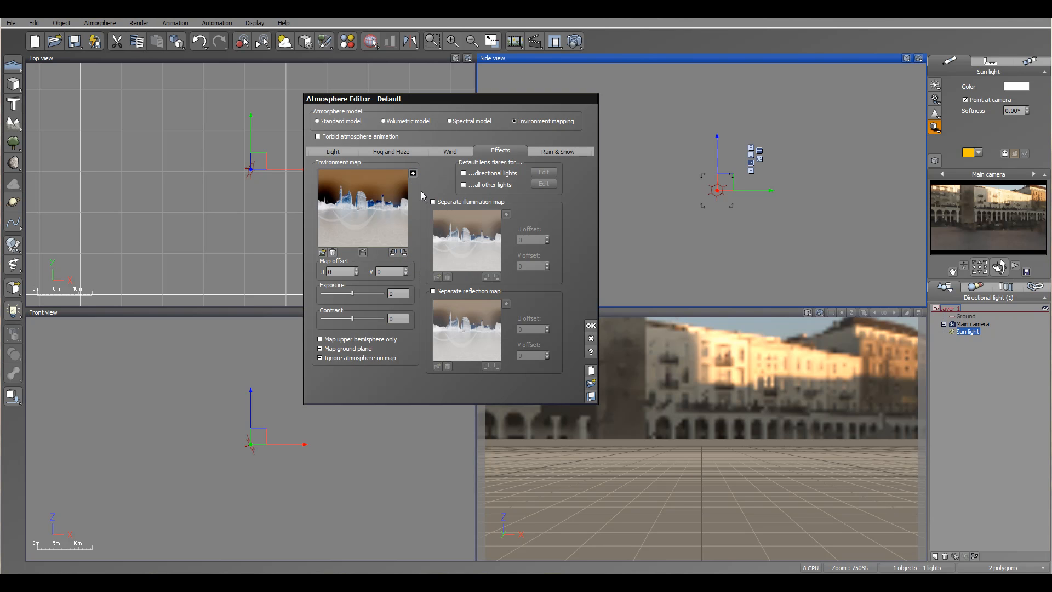
pyautogui.click(414, 173)
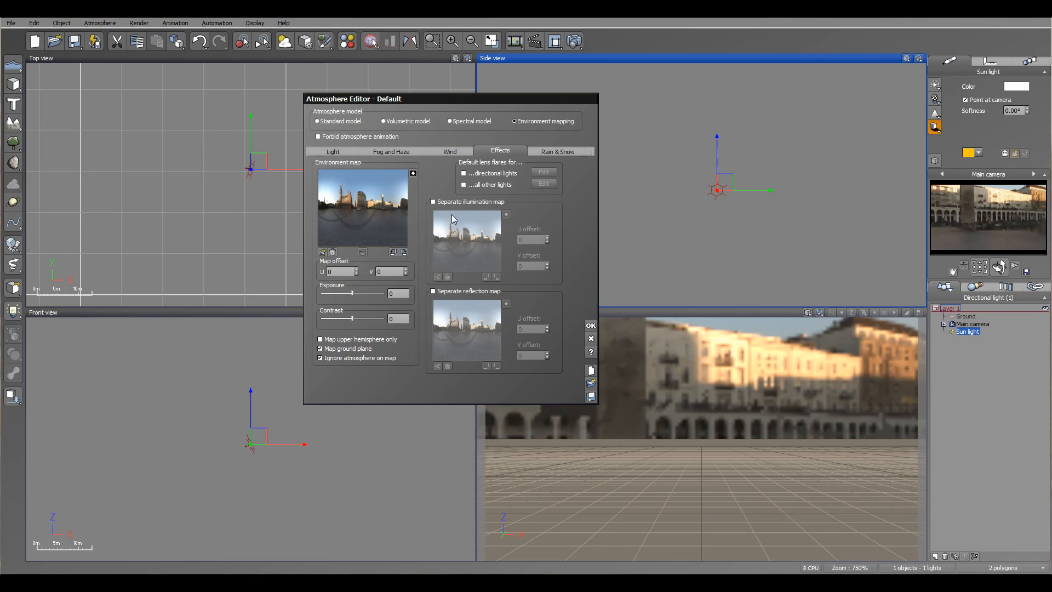
# - Add a sphere to the scene and duplicate it, placing the copy beside the original
pyautogui.click(591, 327)
pyautogui.click(974, 324)
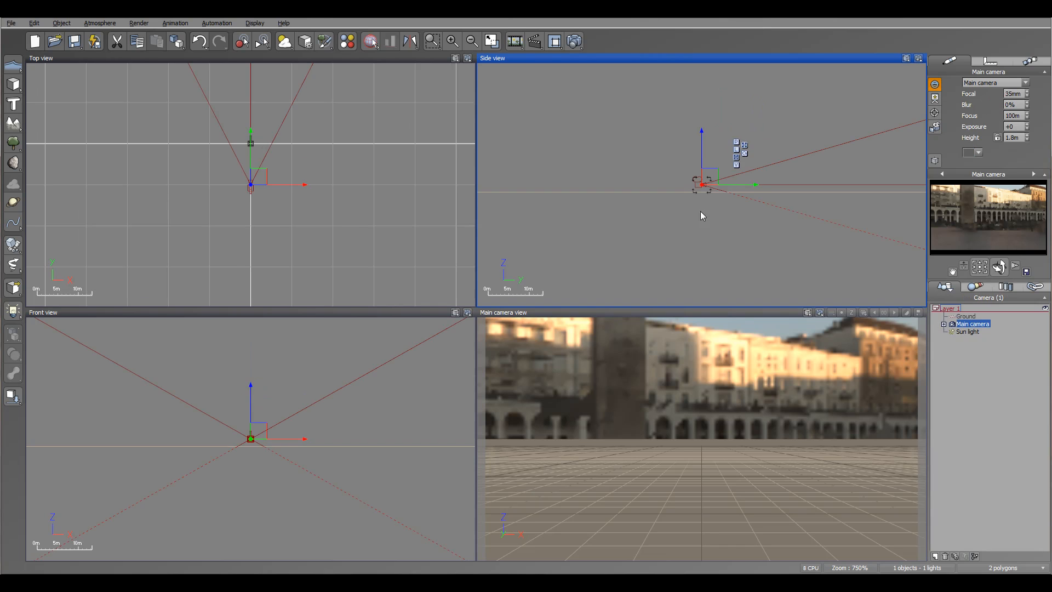
pyautogui.click(13, 85)
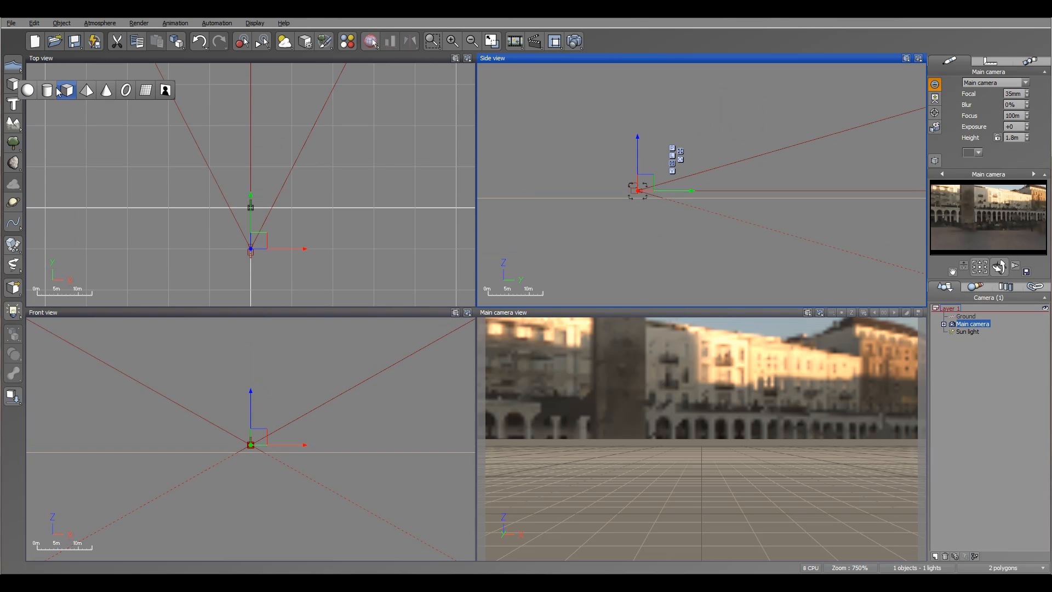
pyautogui.click(29, 90)
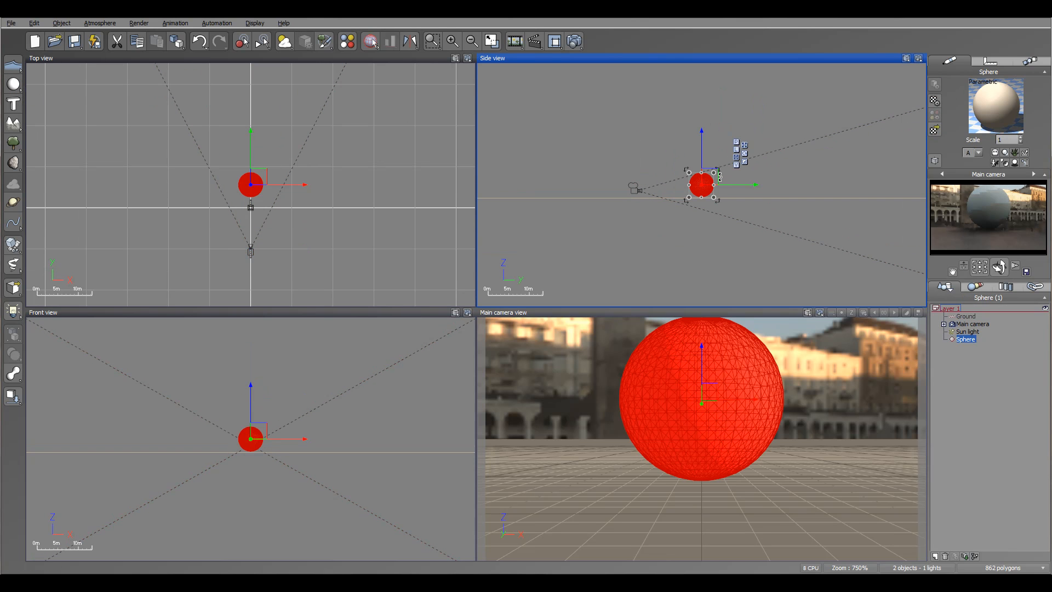
pyautogui.click(308, 203)
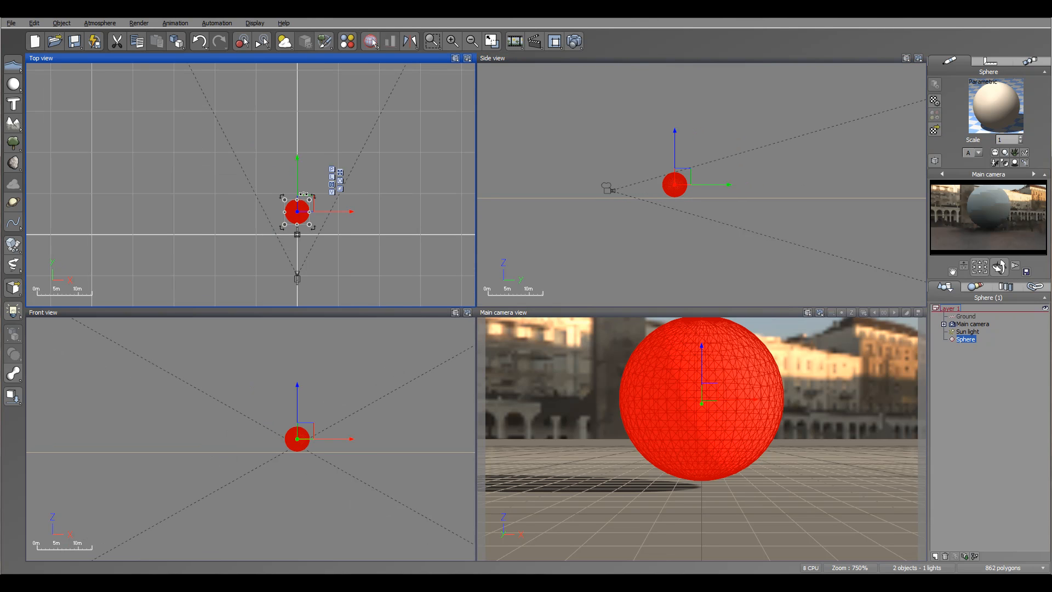
pyautogui.moveTo(312, 200); pyautogui.dragTo(286, 191)
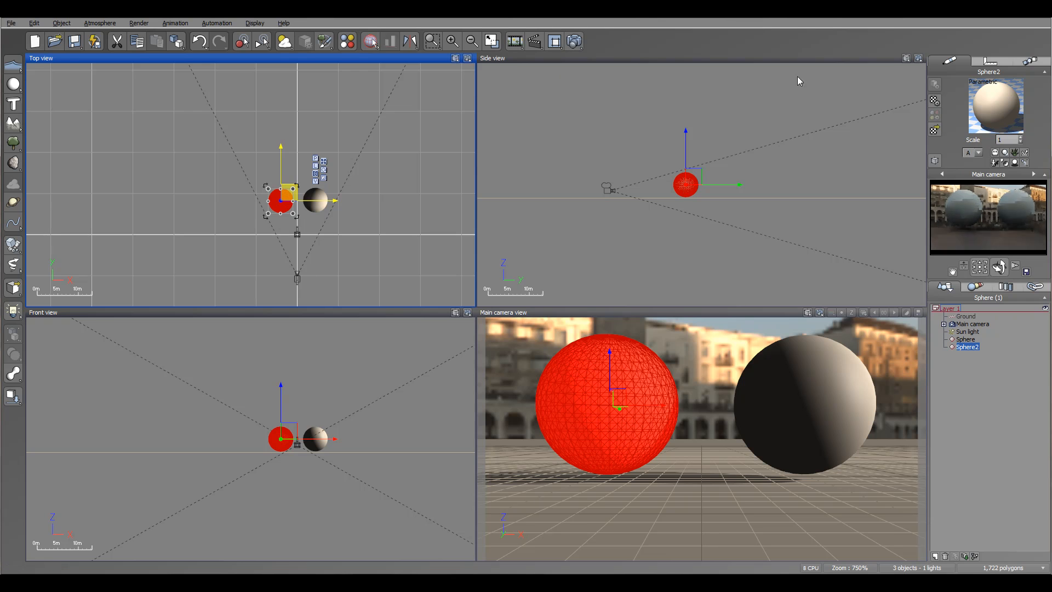
# - Apply the Mirror material from the Basic collection to the selected sphere
pyautogui.click(935, 131)
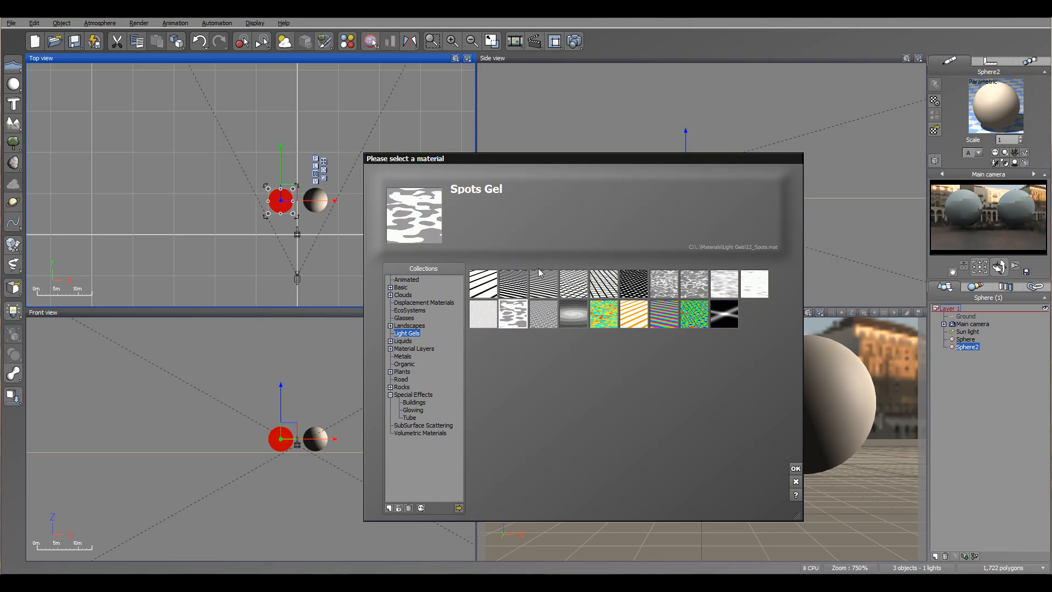
pyautogui.click(402, 287)
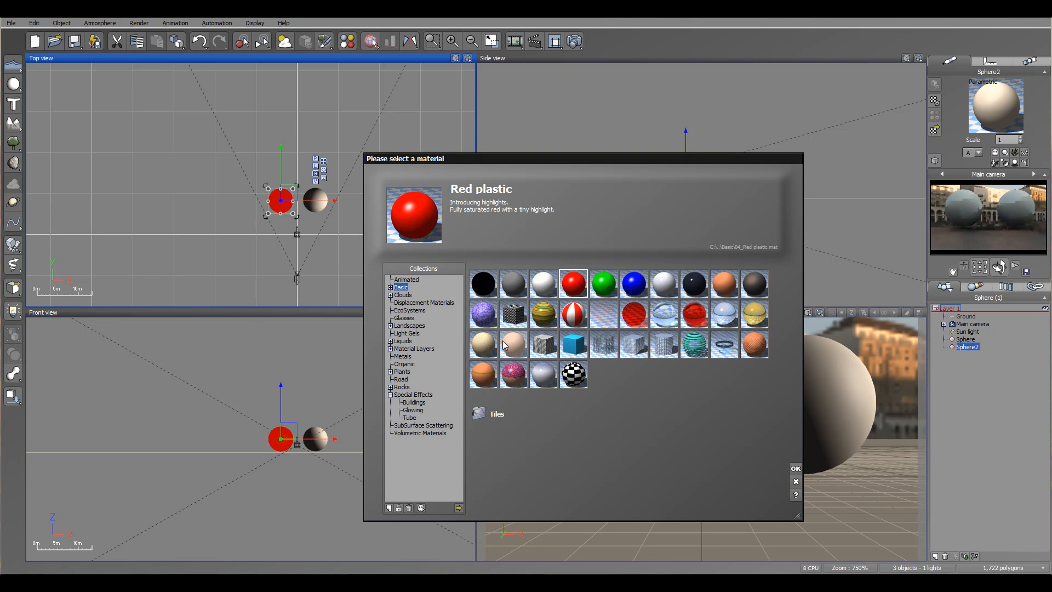
pyautogui.click(664, 313)
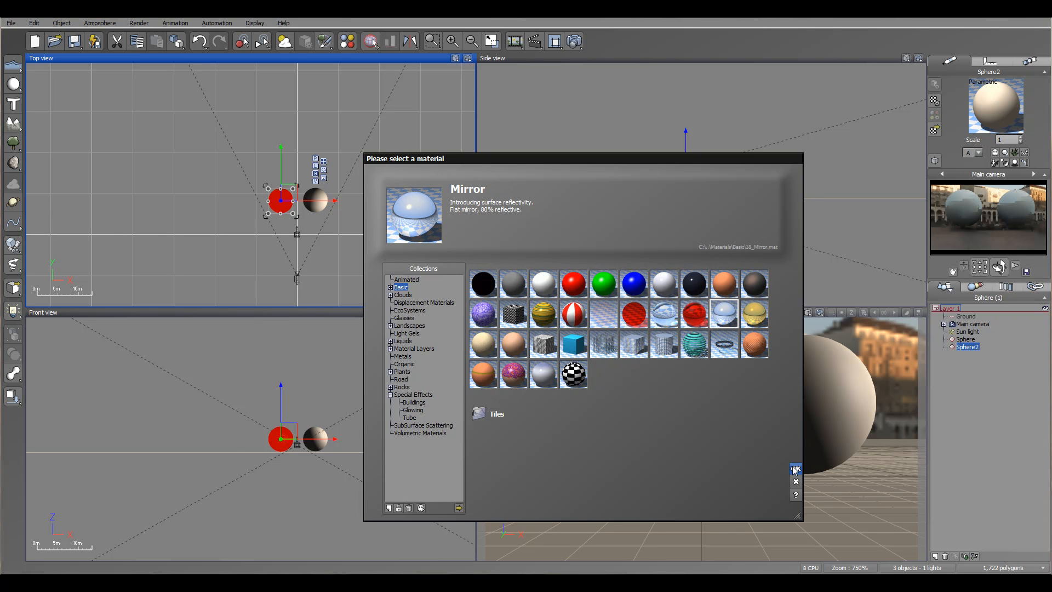
pyautogui.click(796, 468)
# - Raise and pull back the main camera, tilting it down toward the spheres
pyautogui.click(973, 324)
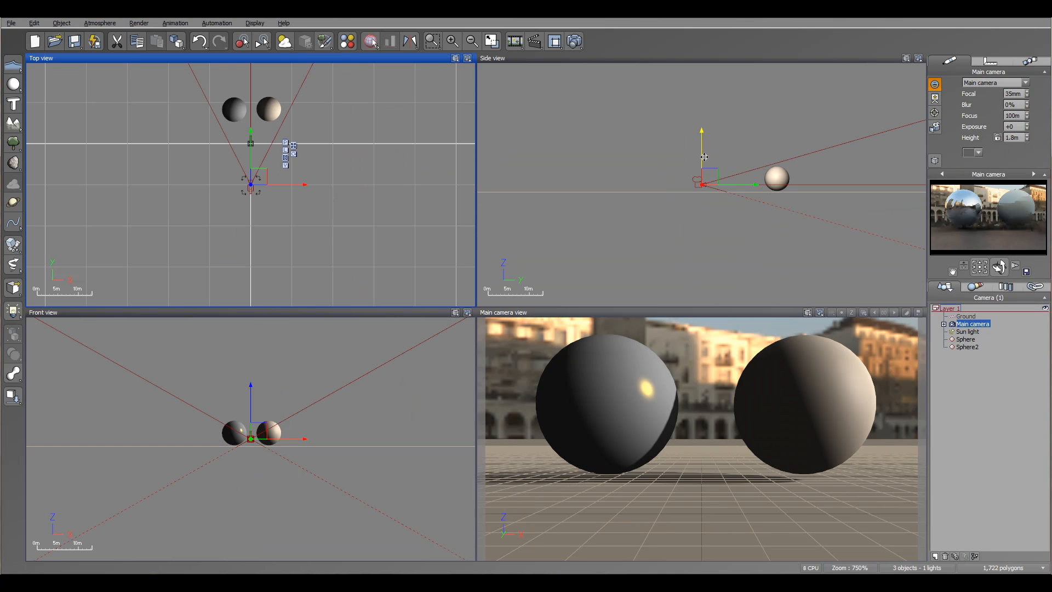
pyautogui.moveTo(713, 162); pyautogui.dragTo(647, 157)
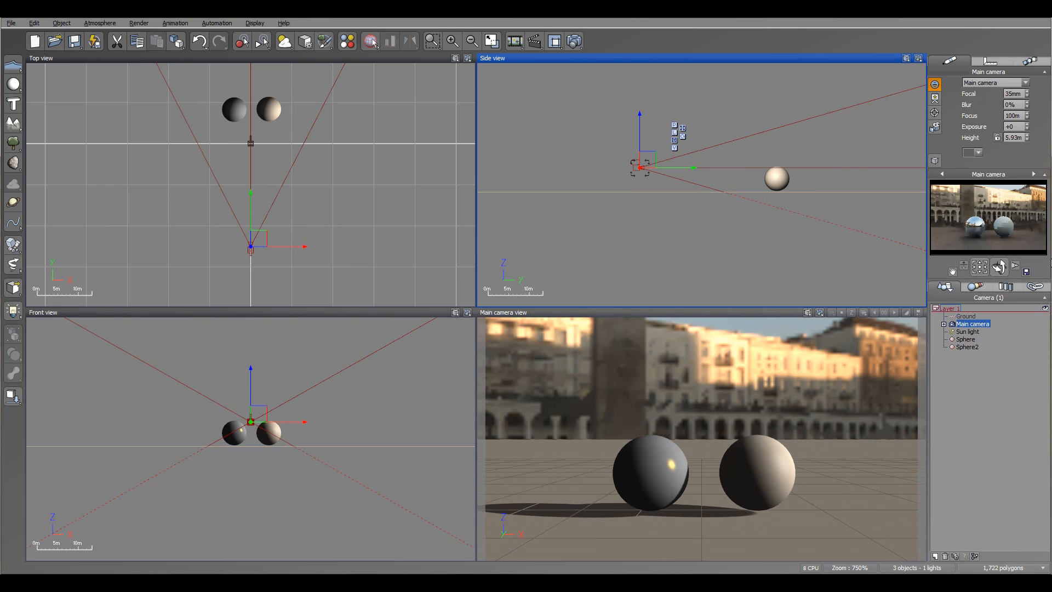
pyautogui.moveTo(1000, 268); pyautogui.dragTo(1002, 273)
pyautogui.moveTo(636, 164); pyautogui.dragTo(608, 156)
pyautogui.moveTo(999, 267); pyautogui.dragTo(1001, 263)
# - Duplicate a sphere and place the copy behind the other two
pyautogui.moveTo(209, 105); pyautogui.dragTo(218, 159, button='right')
pyautogui.click(280, 165)
pyautogui.keyDown('alt'); pyautogui.moveTo(280, 158); pyautogui.dragTo(265, 119); pyautogui.keyUp('alt')
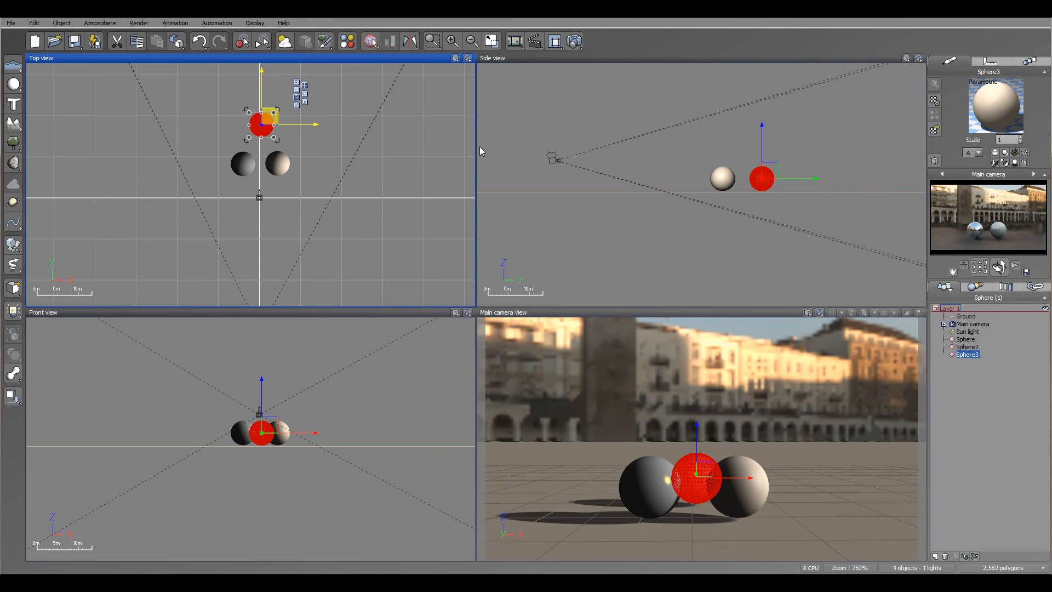
# - Apply the Glass material from the Basic collection to the new sphere
pyautogui.doubleClick(994, 107)
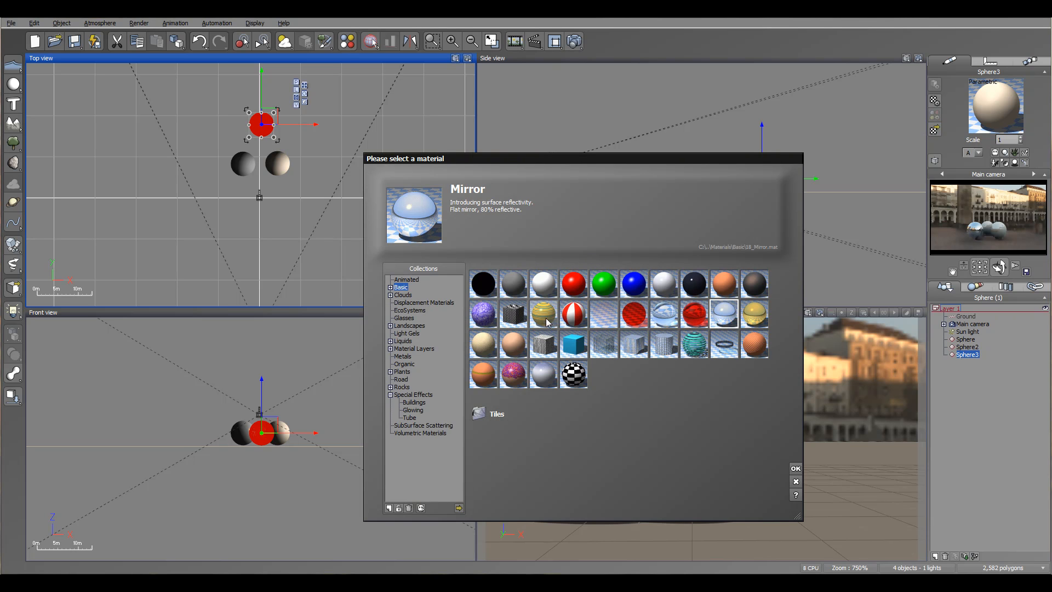
pyautogui.click(664, 314)
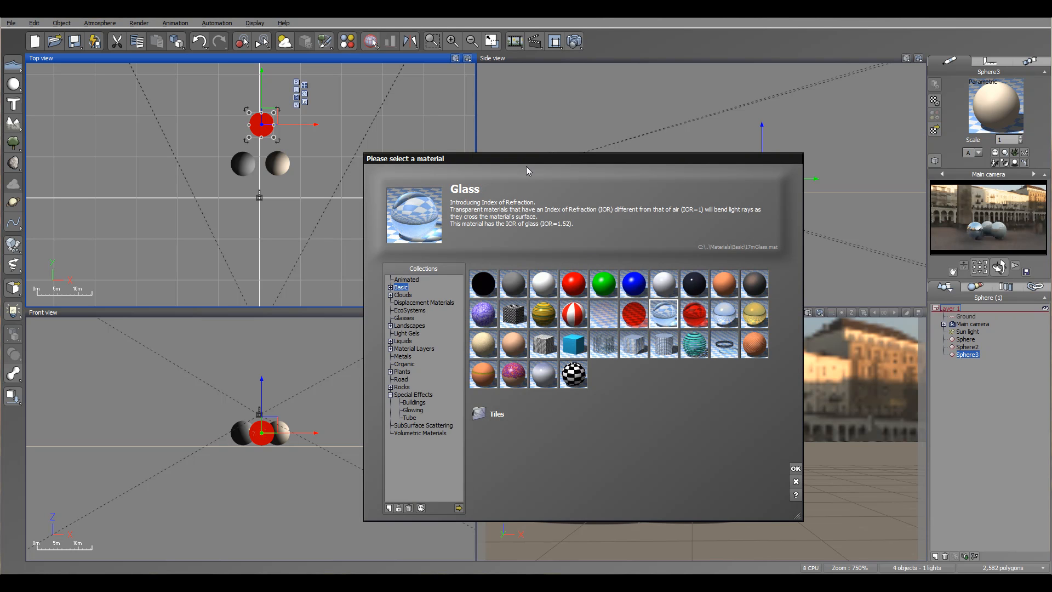
pyautogui.click(799, 467)
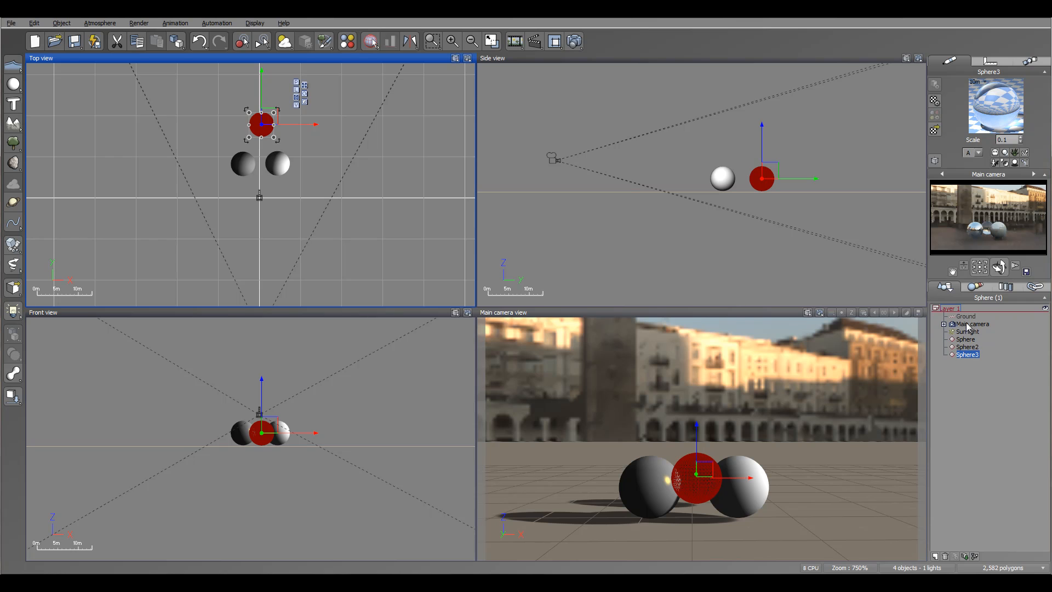
# - Switch the atmosphere's lighting model to Global radiosity
pyautogui.click(574, 41)
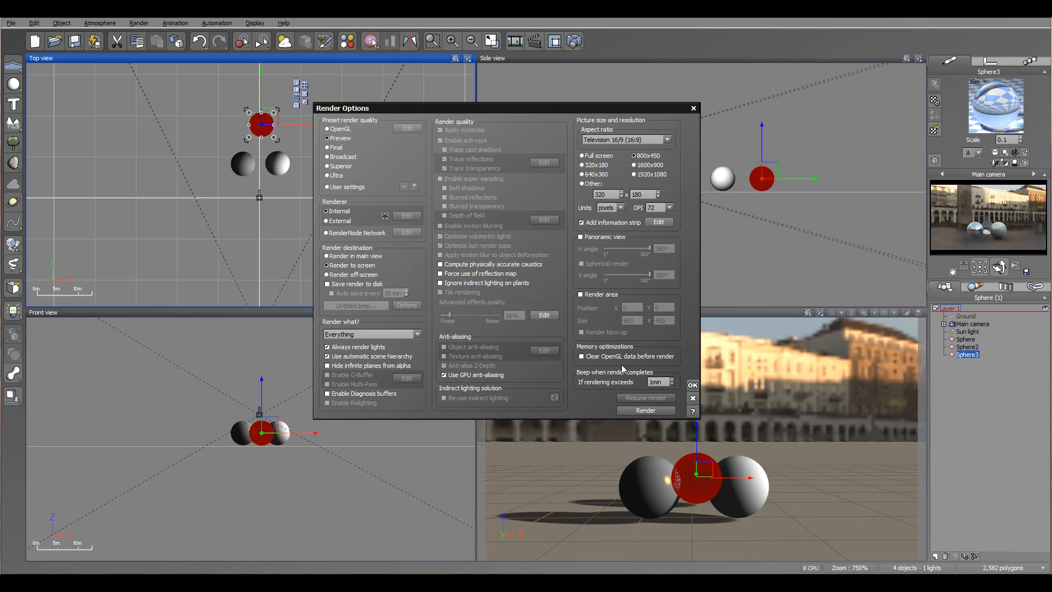
pyautogui.click(692, 385)
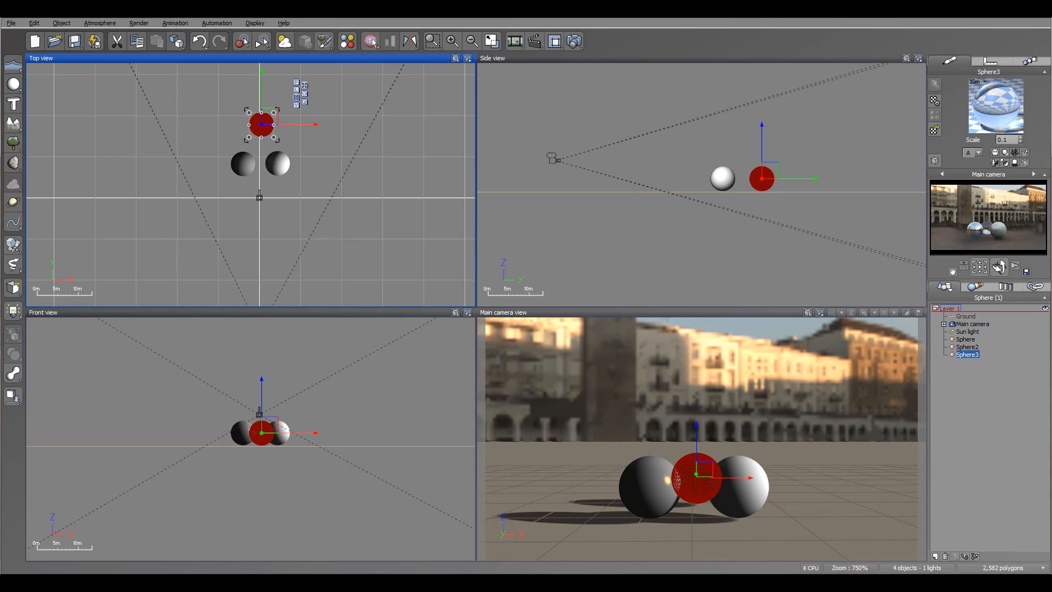
pyautogui.click(100, 24)
pyautogui.click(131, 94)
pyautogui.click(336, 151)
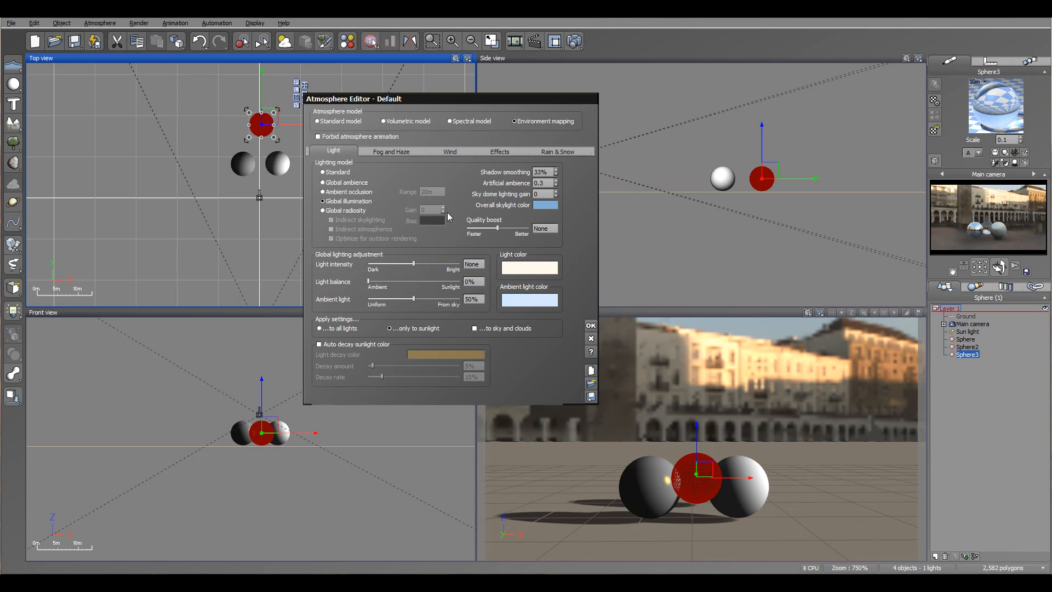
pyautogui.click(334, 210)
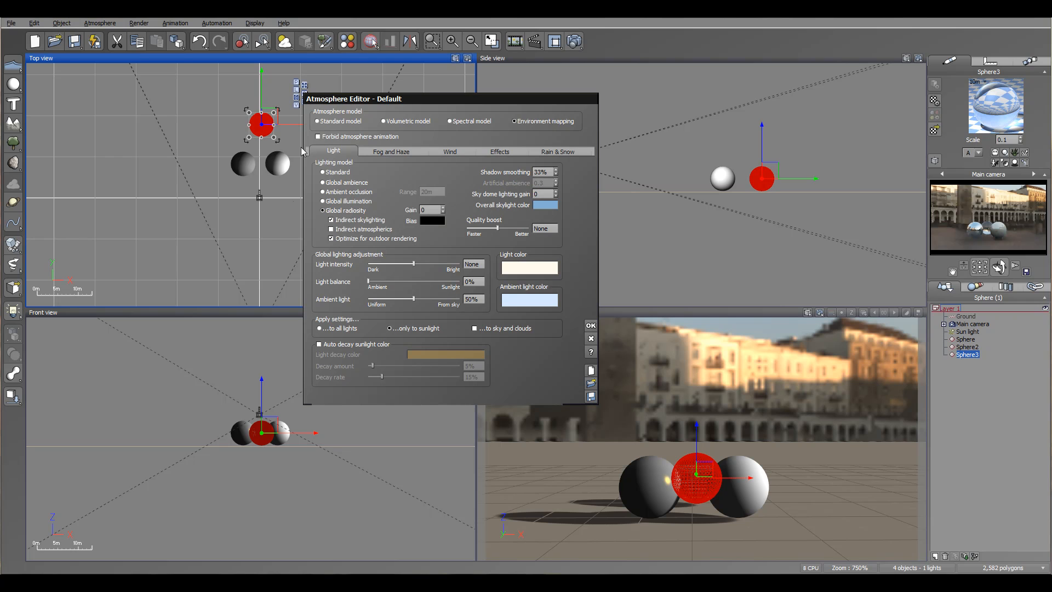
pyautogui.click(590, 325)
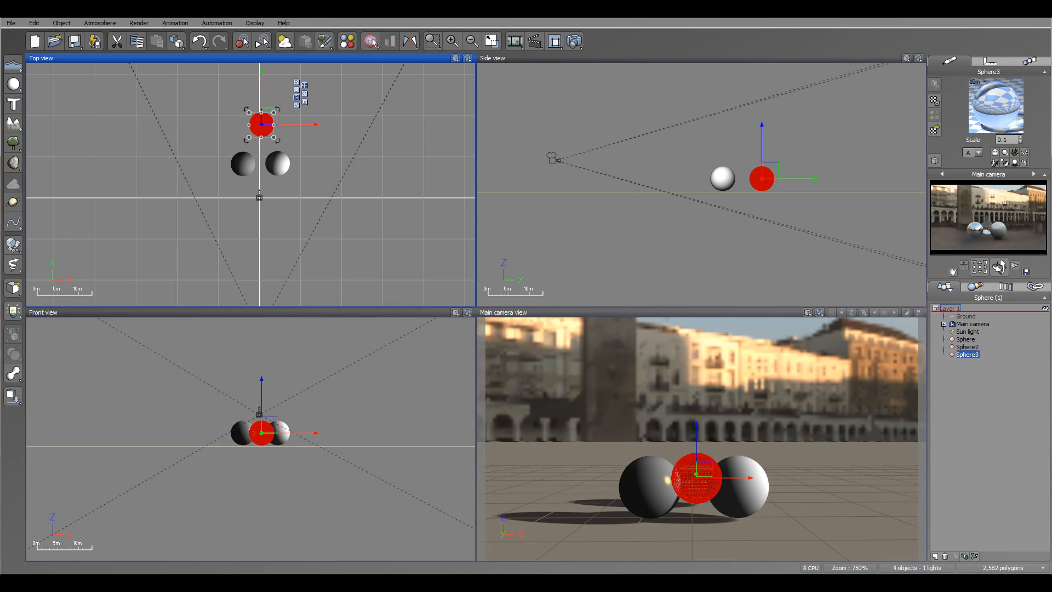
# - Render the scene from the main camera and close the render display
pyautogui.click(371, 41)
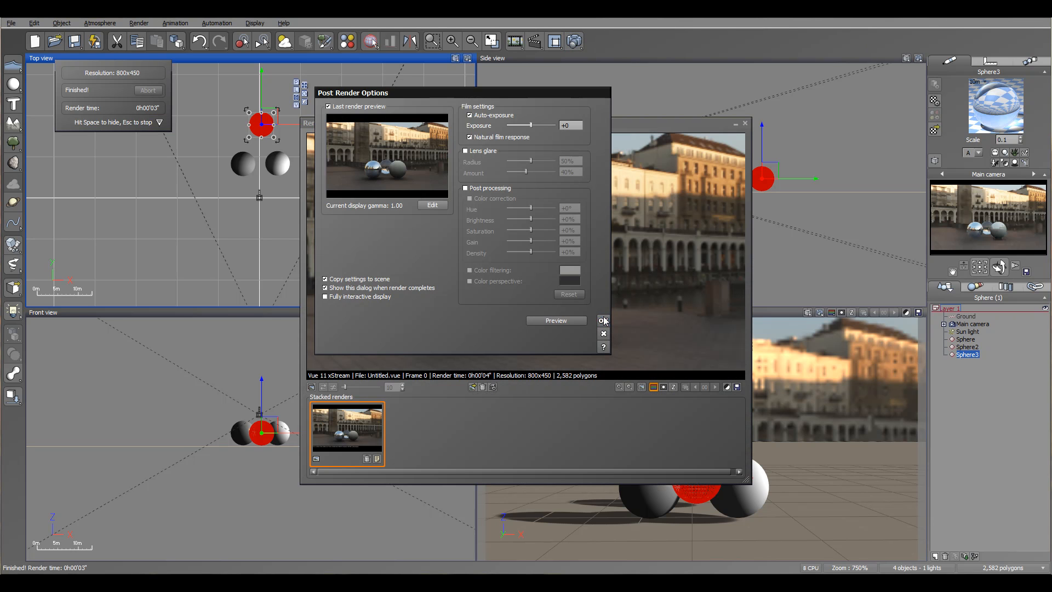
pyautogui.click(603, 319)
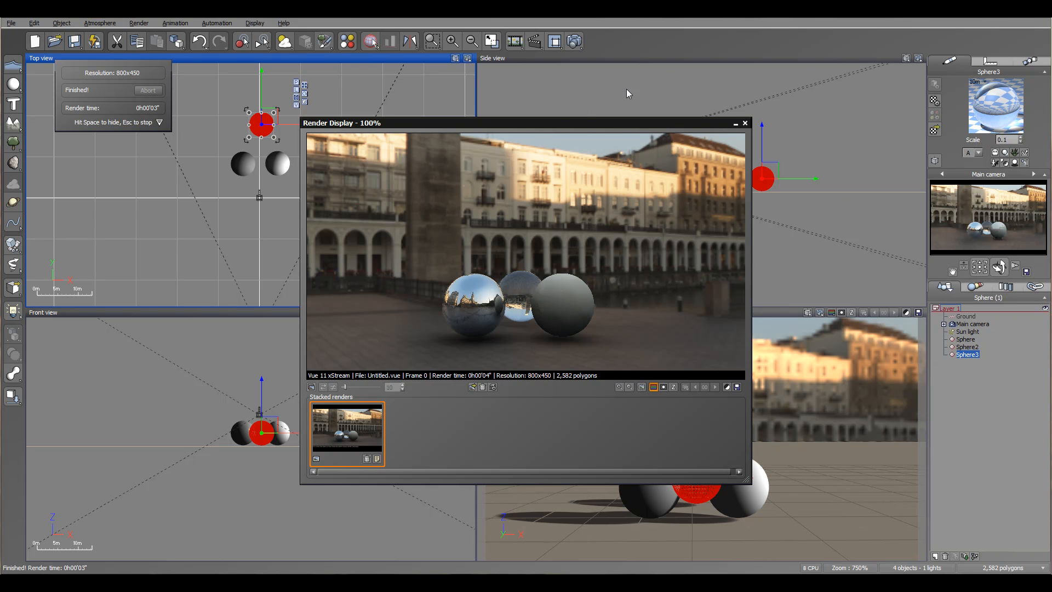
pyautogui.moveTo(558, 125); pyautogui.dragTo(563, 106)
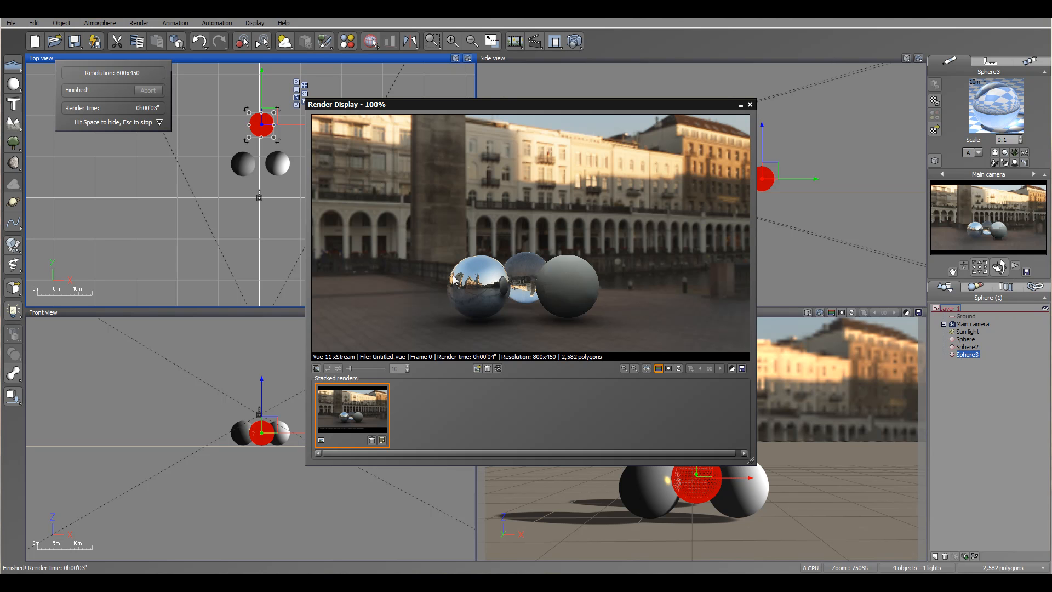
pyautogui.click(750, 105)
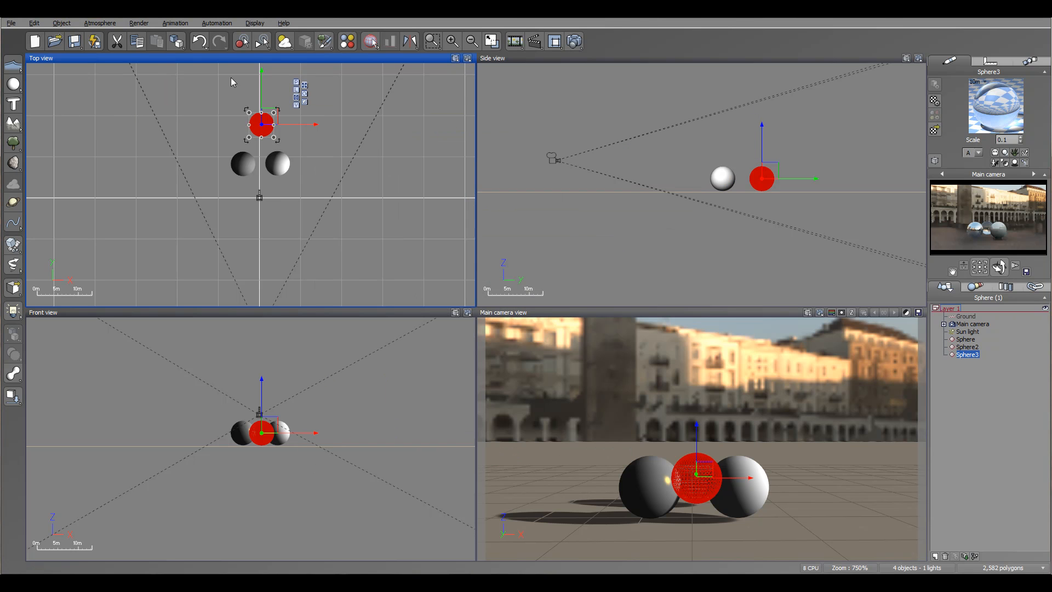
# - Reopen the atmosphere editor and review its Effects and Rain & Snow tabs
pyautogui.click(90, 23)
pyautogui.click(100, 94)
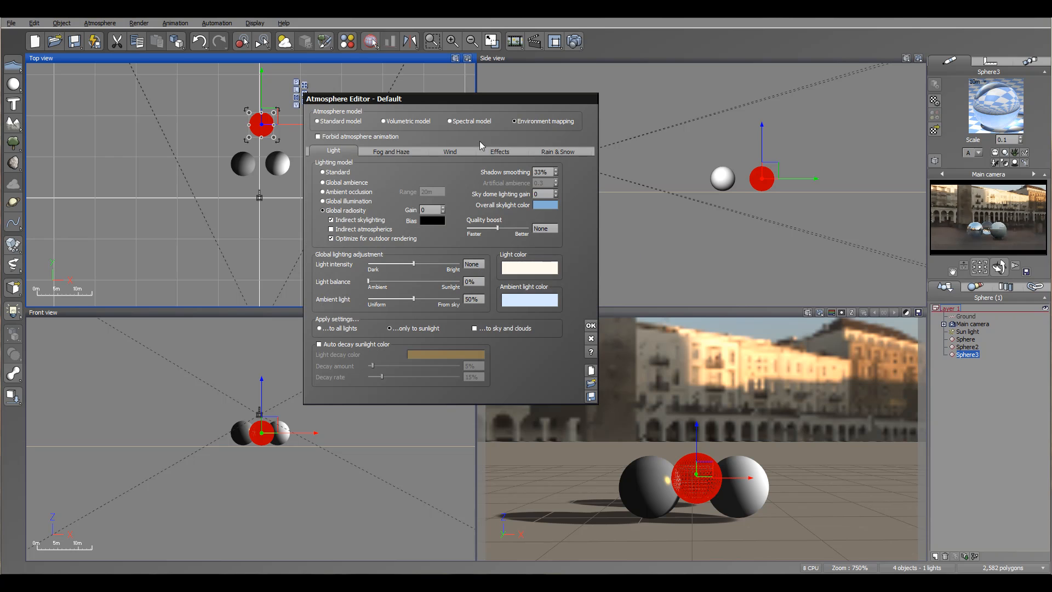
pyautogui.moveTo(419, 98); pyautogui.dragTo(485, 98)
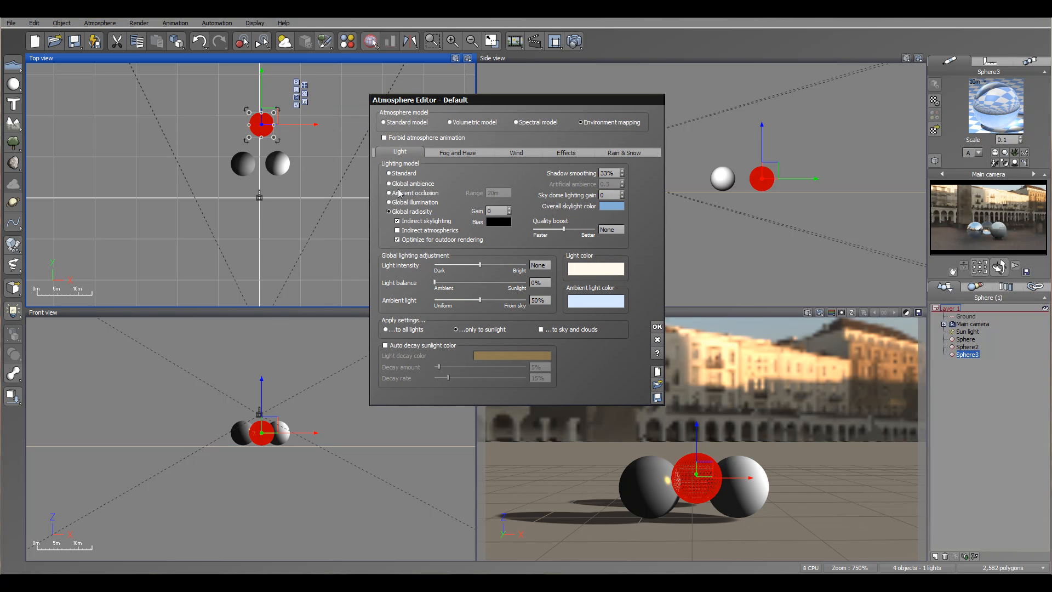
pyautogui.click(569, 153)
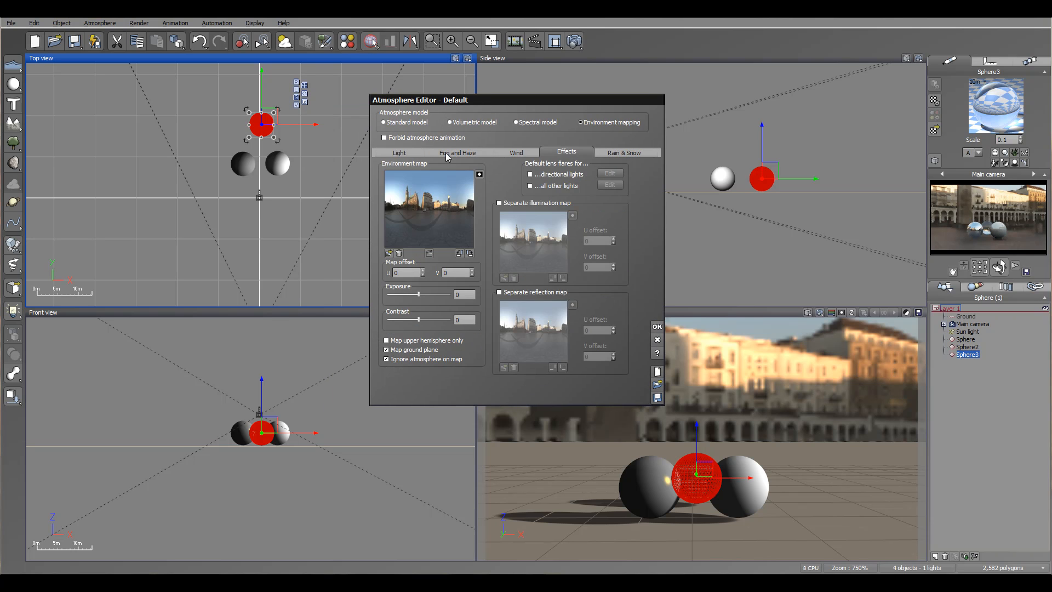
pyautogui.click(625, 153)
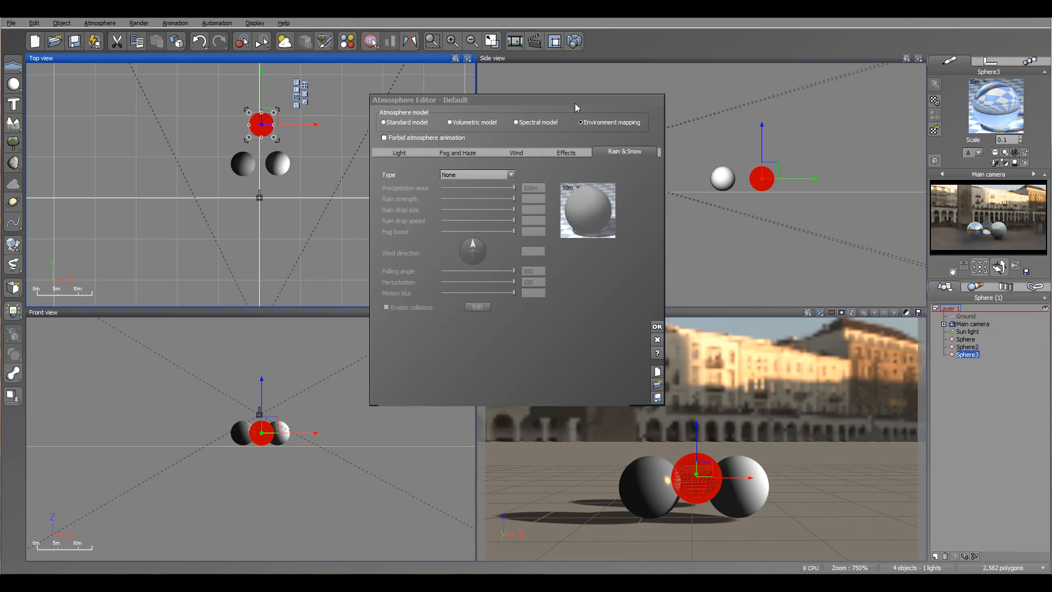
pyautogui.click(566, 152)
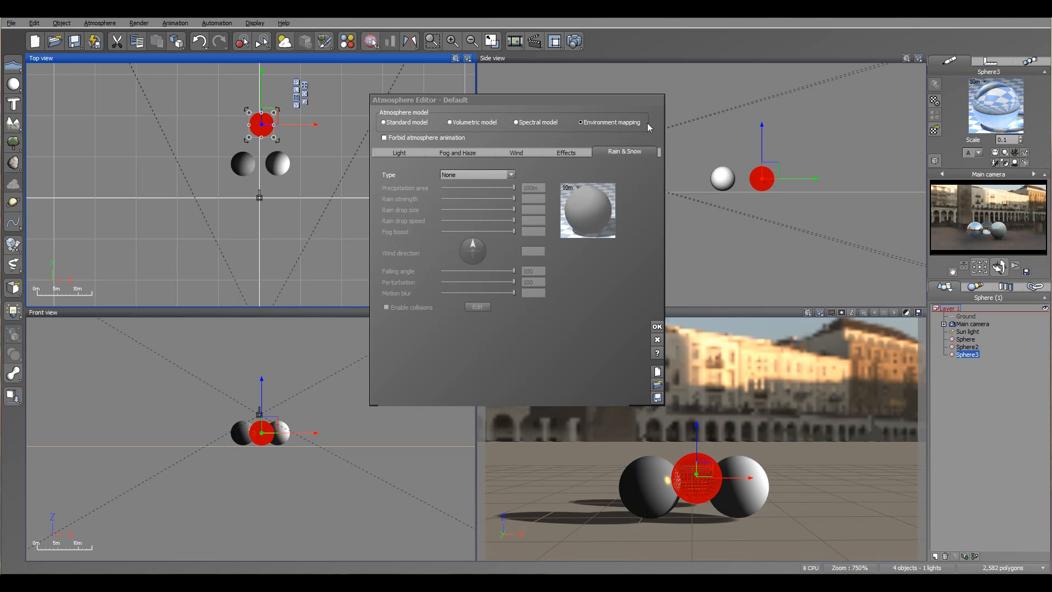